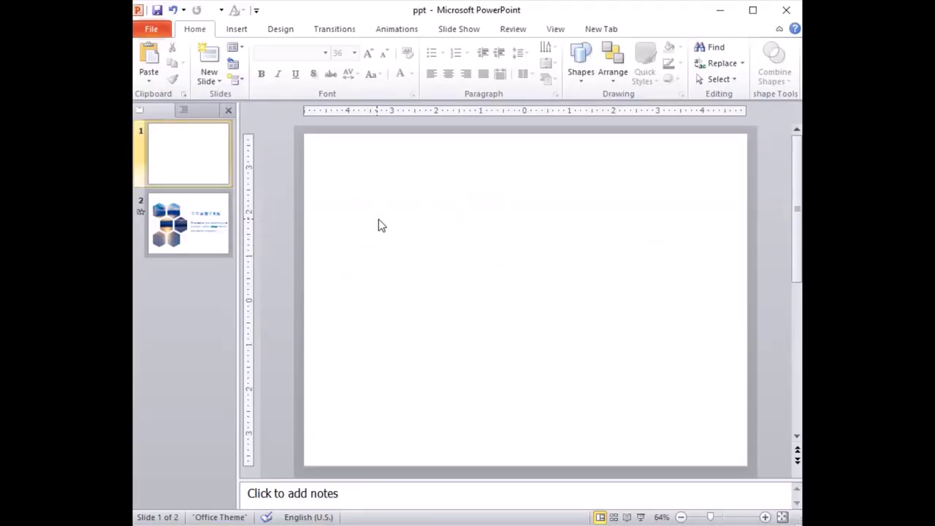
Insert an Alternating Hexagons SmartArt from the List category and drag it toward the upper left.
{"action": "left_click", "coordinate": [239, 30]}
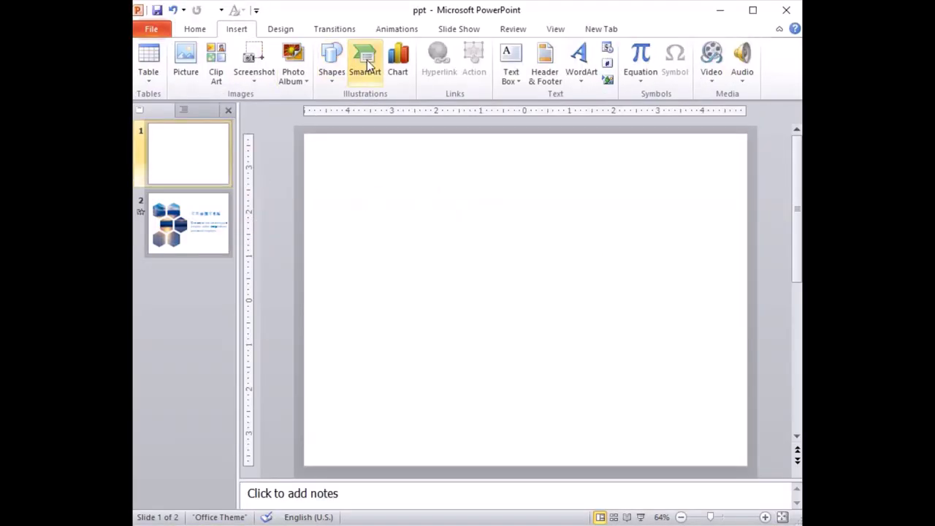
{"action": "left_click", "coordinate": [365, 60]}
{"action": "left_click", "coordinate": [400, 196]}
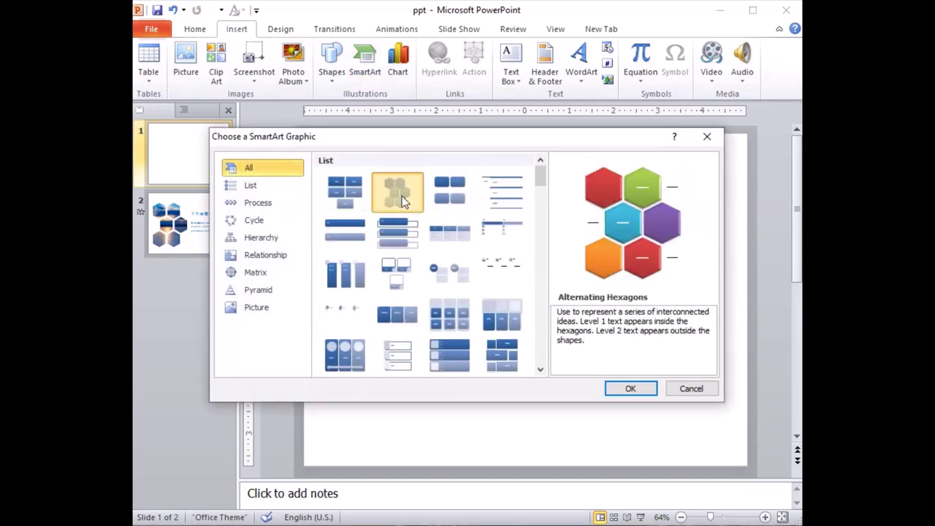
{"action": "left_click", "coordinate": [631, 388]}
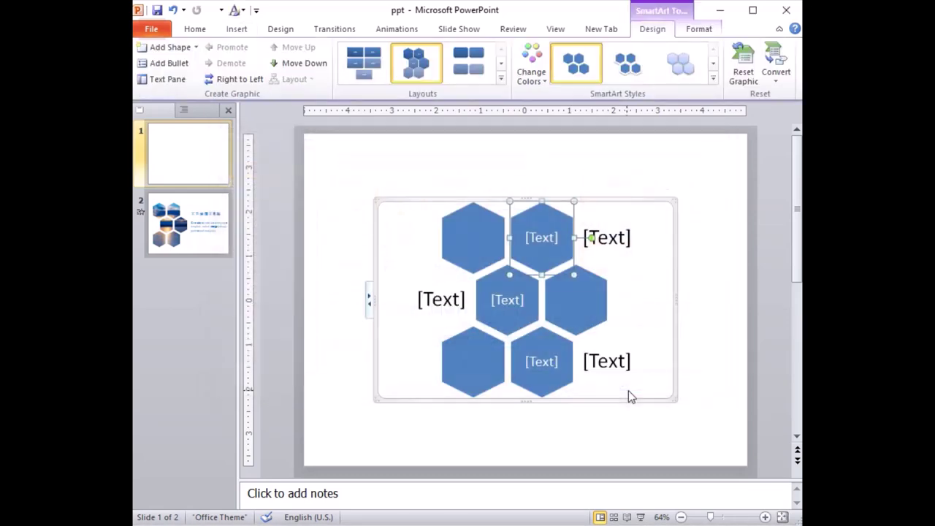
{"action": "left_click_drag", "start_coordinate": [482, 198], "coordinate": [372, 187]}
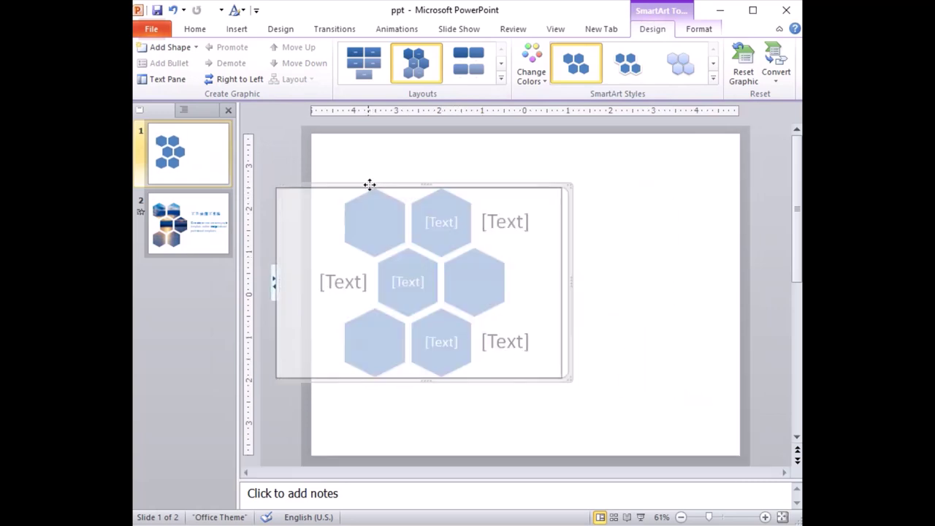
Ungroup the SmartArt twice so it becomes six individual hexagon shapes.
{"action": "right_click", "coordinate": [421, 380]}
{"action": "mouse_move", "coordinate": [475, 219]}
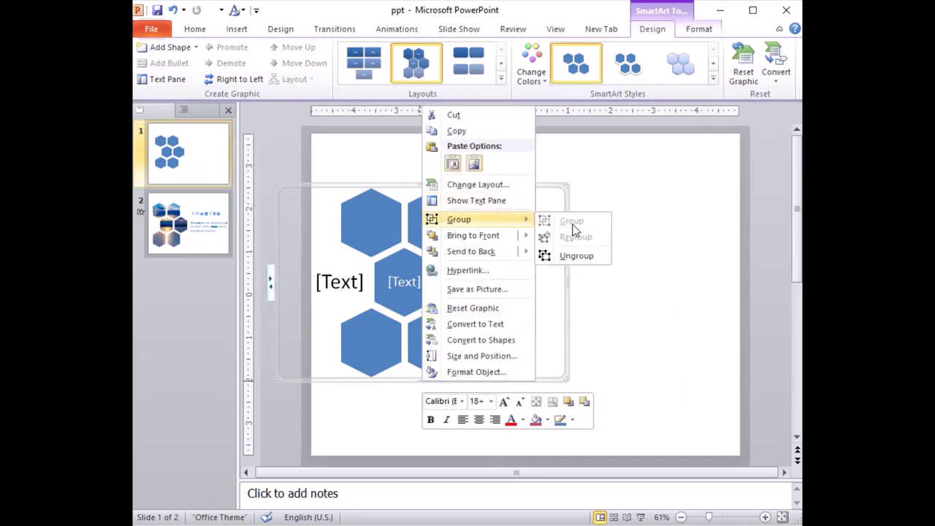
{"action": "left_click", "coordinate": [579, 263]}
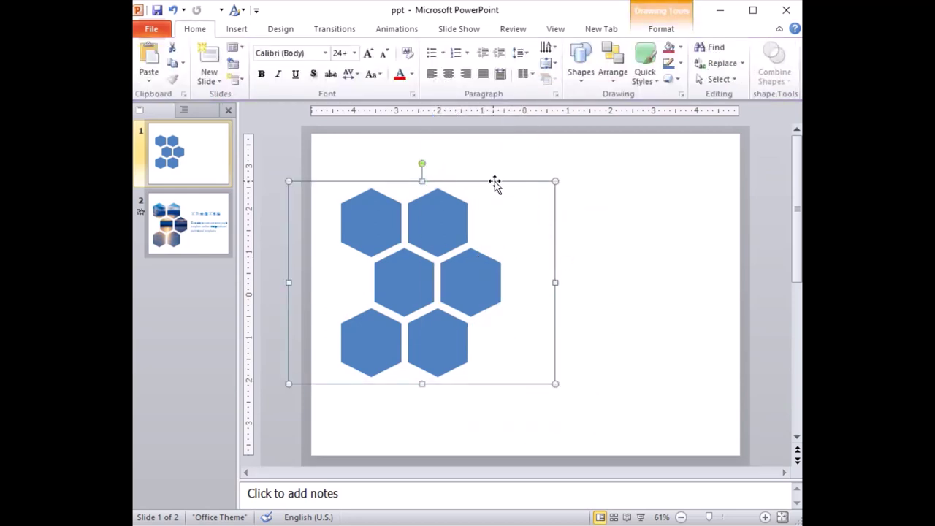
{"action": "right_click", "coordinate": [495, 183]}
{"action": "mouse_move", "coordinate": [533, 259]}
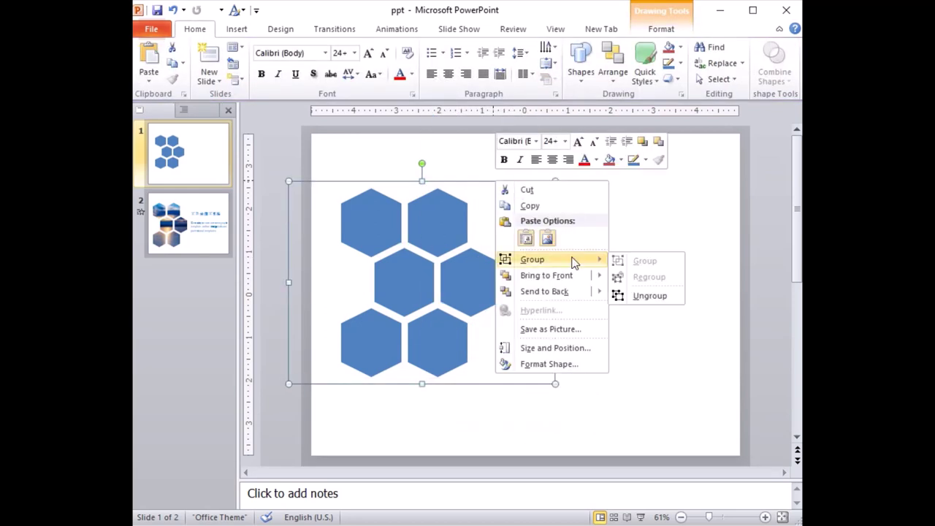
{"action": "left_click", "coordinate": [638, 294]}
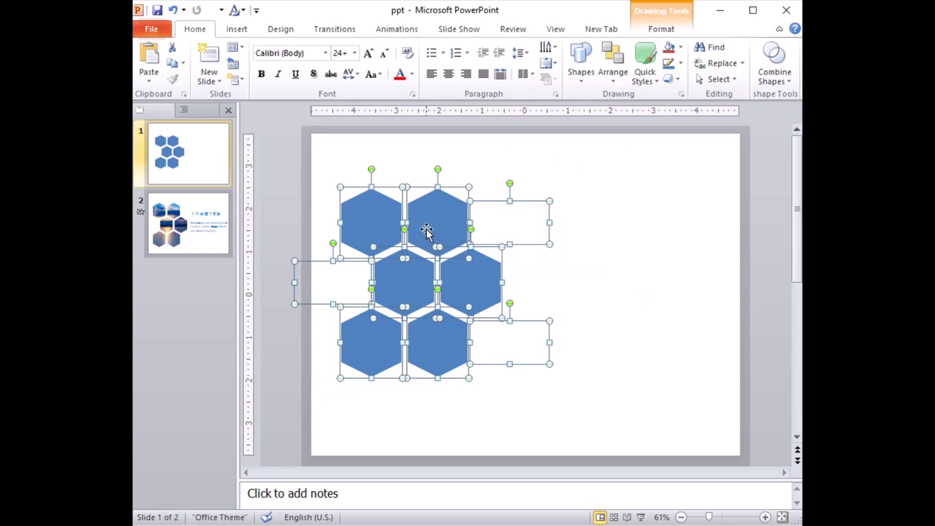
Select all six hexagons and merge them into one shape with Shape Union.
{"action": "left_click", "coordinate": [572, 273]}
{"action": "left_click", "coordinate": [445, 212]}
{"action": "left_click", "coordinate": [345, 230], "text": "shift"}
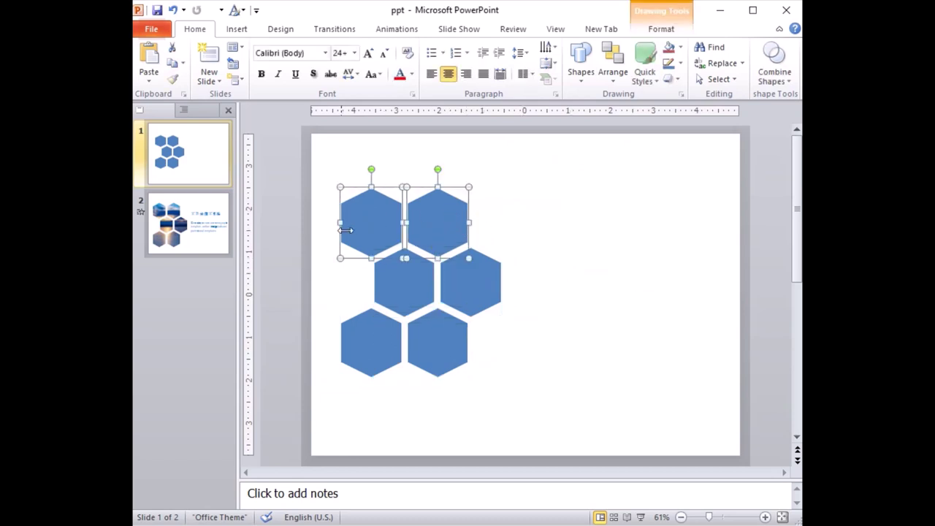
{"action": "left_click", "coordinate": [398, 285], "text": "shift"}
{"action": "left_click", "coordinate": [471, 289], "text": "shift"}
{"action": "left_click", "coordinate": [456, 335], "text": "shift"}
{"action": "left_click", "coordinate": [374, 343], "text": "shift"}
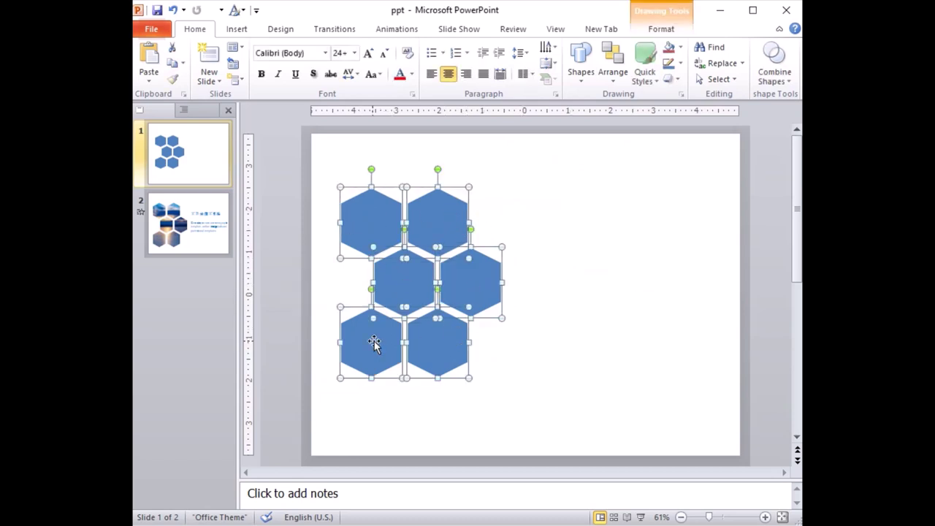
{"action": "left_click", "coordinate": [236, 29]}
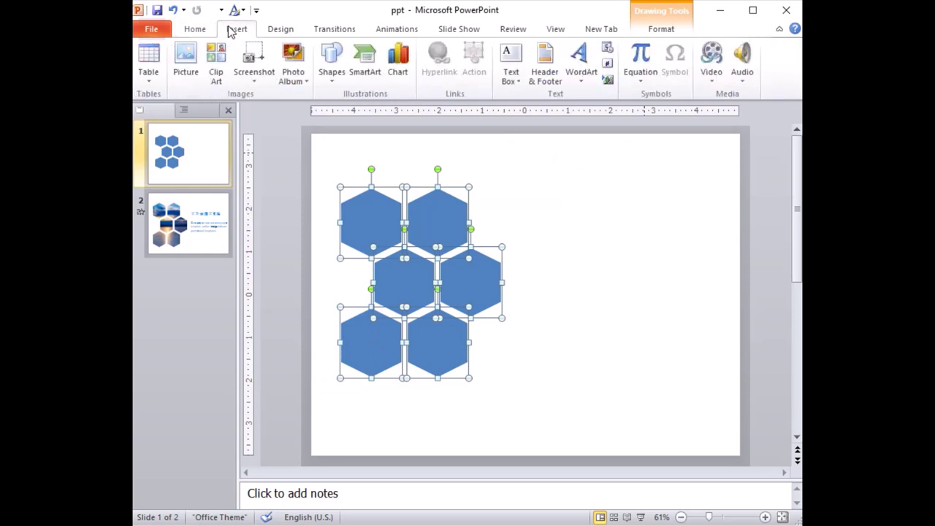
{"action": "left_click", "coordinate": [203, 35]}
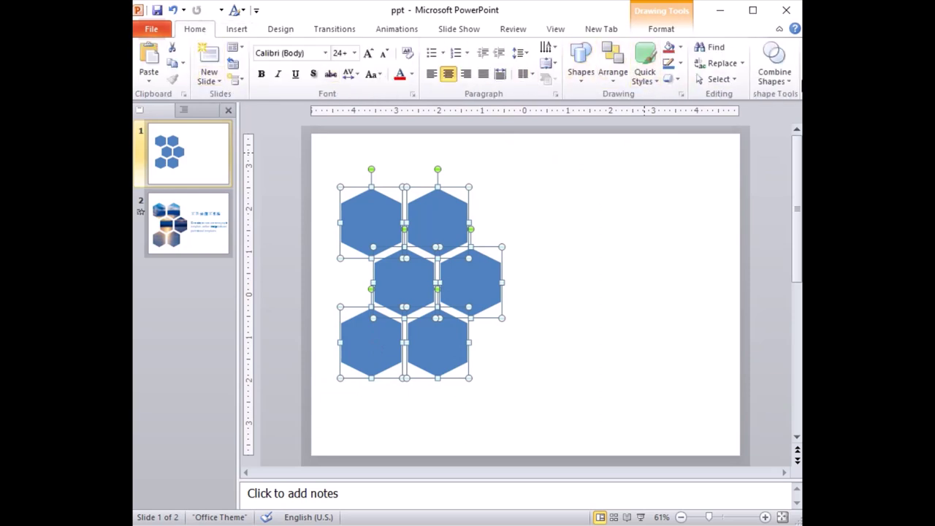
{"action": "left_click", "coordinate": [773, 84]}
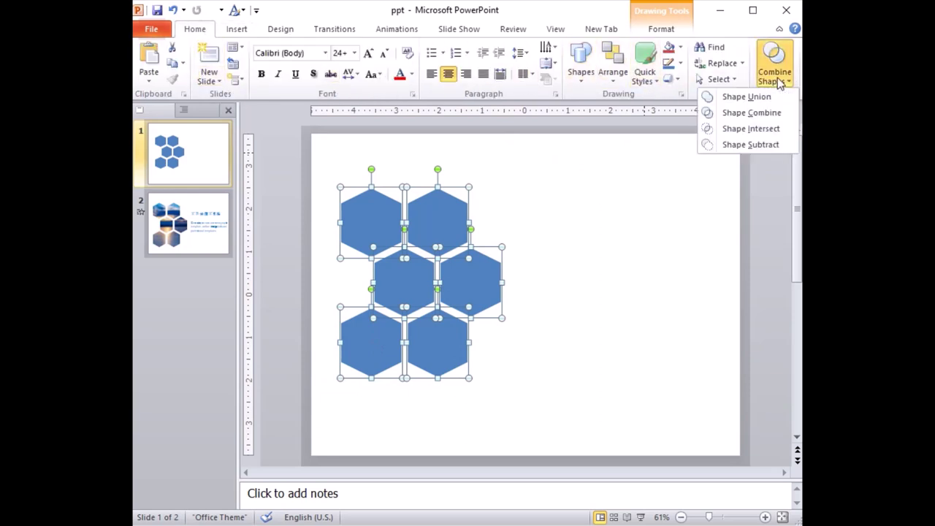
{"action": "left_click", "coordinate": [767, 95]}
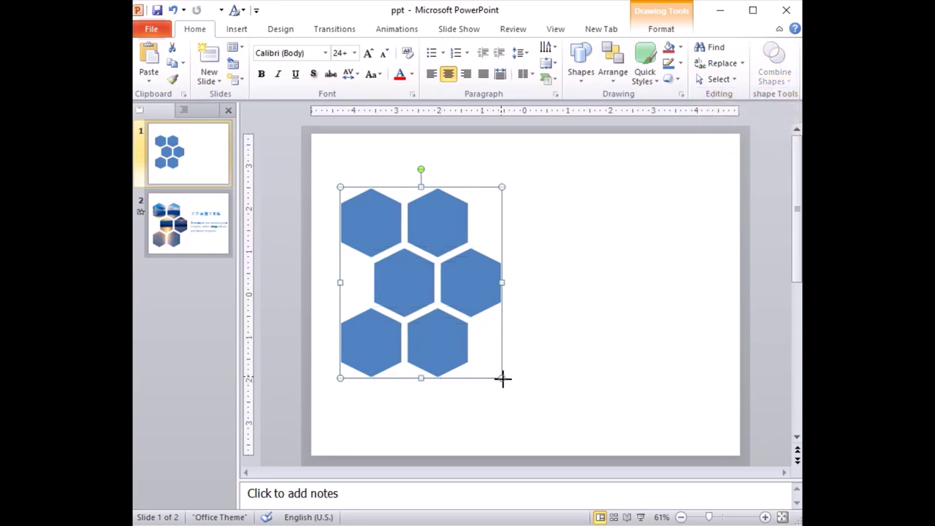
Enlarge the merged hexagon shape and give it a picture fill of the snowy mountain photo.
{"action": "mouse_move", "coordinate": [503, 379]}
{"action": "left_mouse_down"}
{"action": "mouse_move", "coordinate": [508, 413]}
{"action": "mouse_move", "coordinate": [532, 416]}
{"action": "left_mouse_up"}
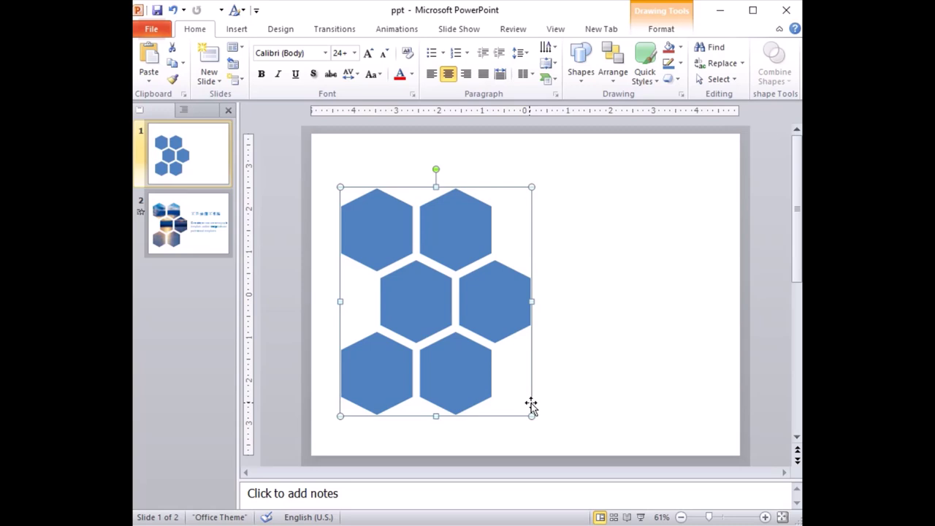
{"action": "right_click", "coordinate": [499, 310]}
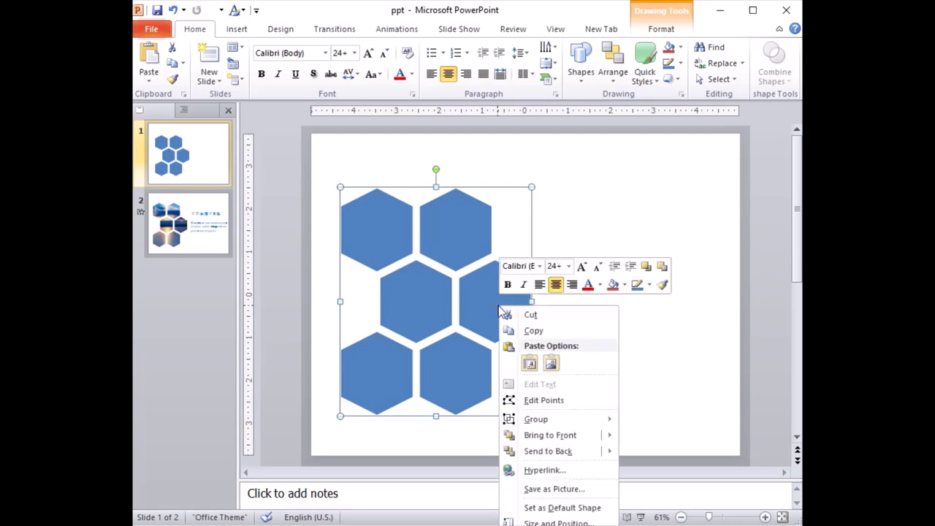
{"action": "left_click", "coordinate": [548, 523]}
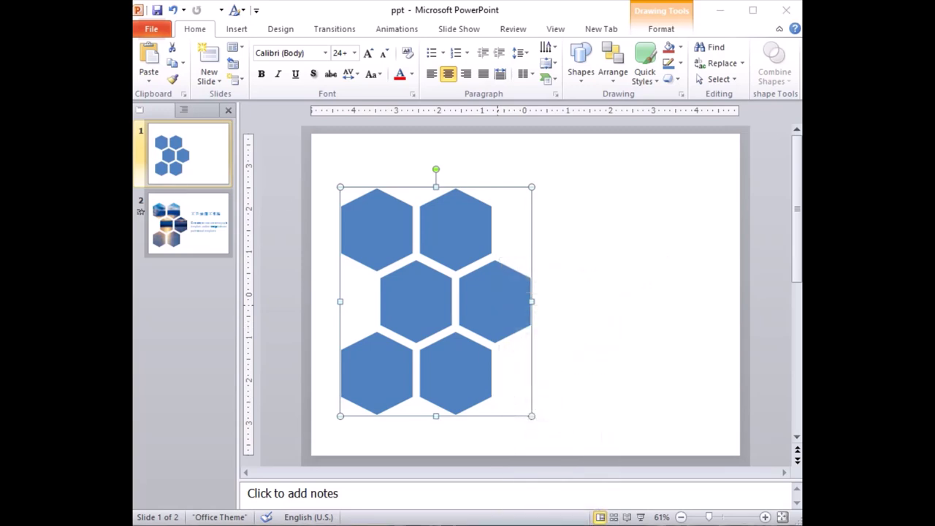
{"action": "left_click_drag", "start_coordinate": [330, 115], "coordinate": [4, 114]}
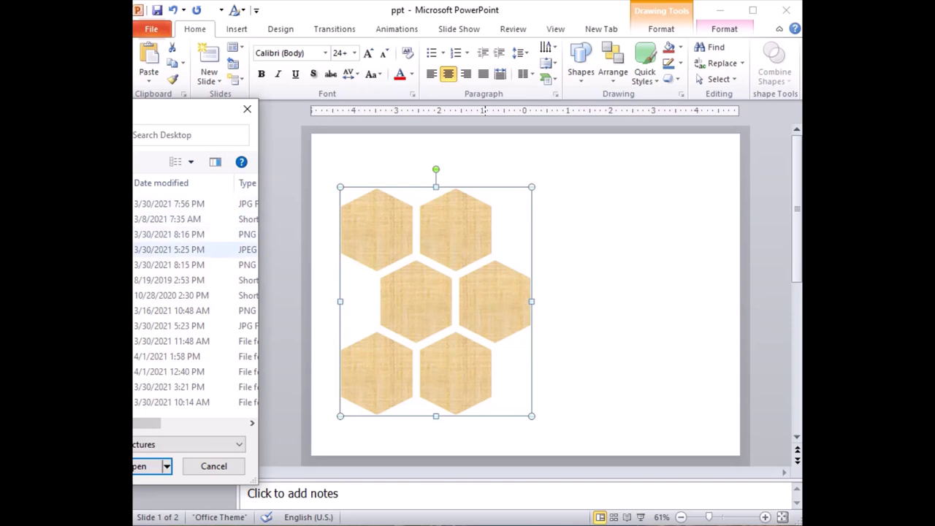
{"action": "left_click", "coordinate": [168, 249]}
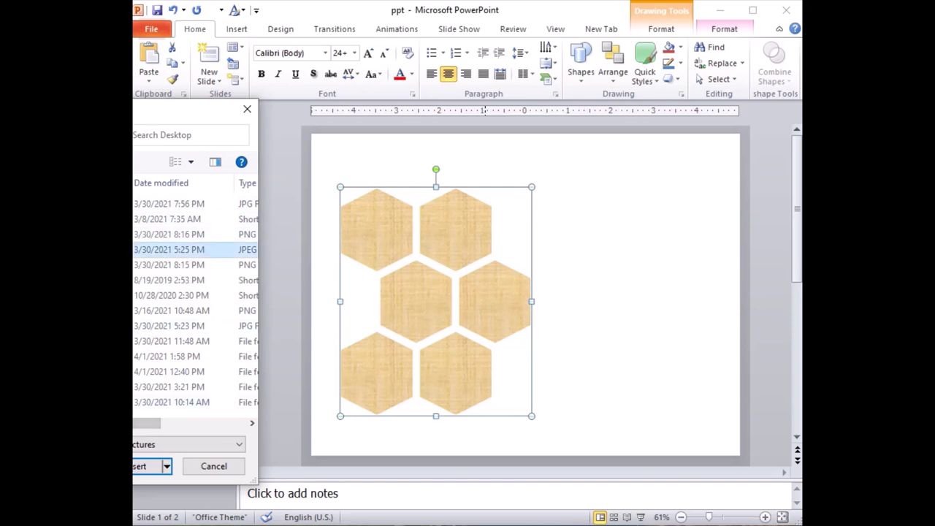
{"action": "left_click", "coordinate": [150, 466]}
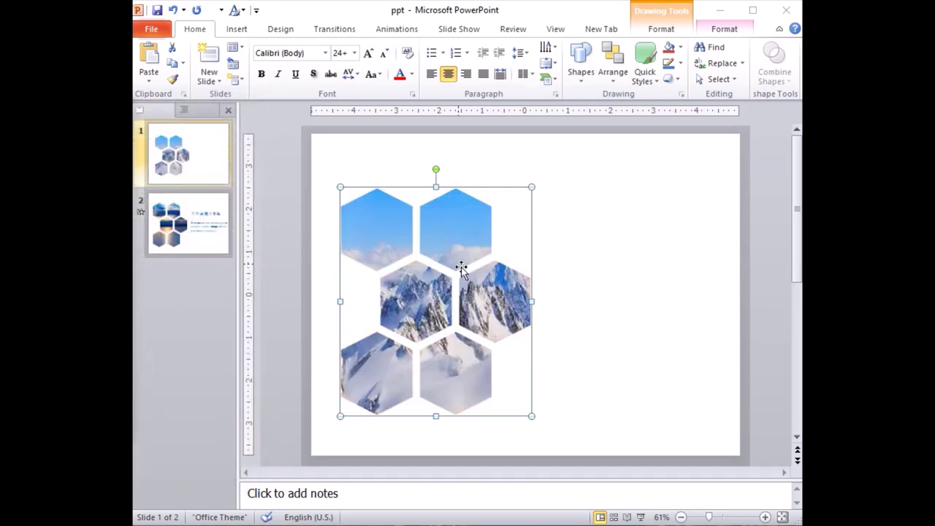
{"action": "left_click", "coordinate": [633, 299]}
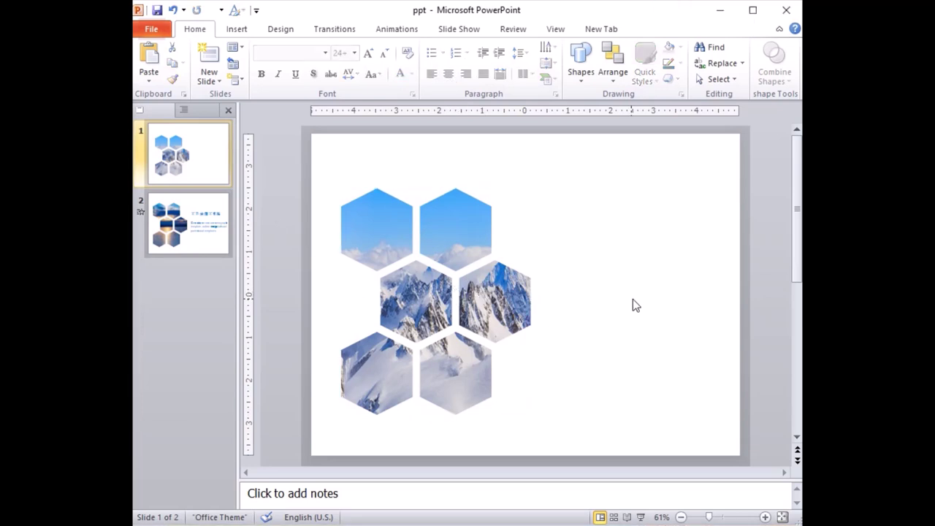
{"action": "left_click", "coordinate": [433, 284]}
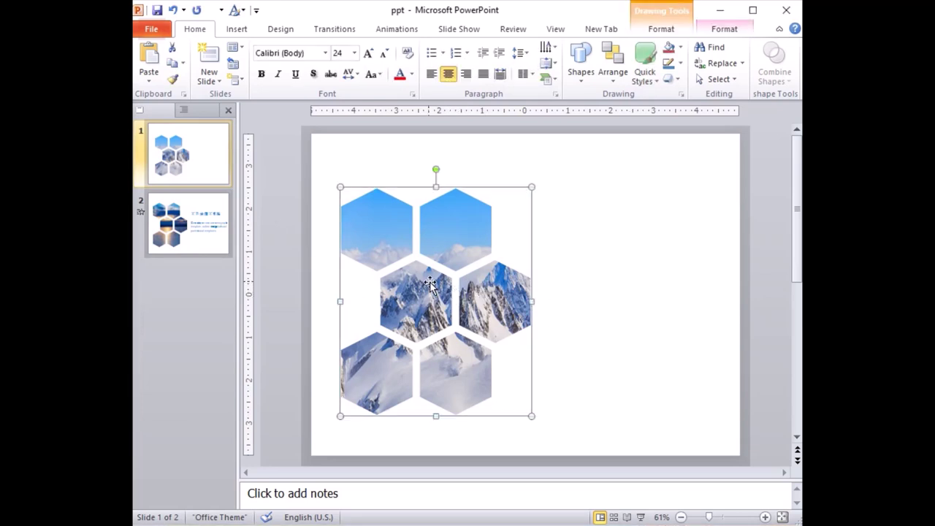
Copy slide 2's title and text box onto slide 1 and nudge the hexagon group left.
{"action": "left_click", "coordinate": [190, 211]}
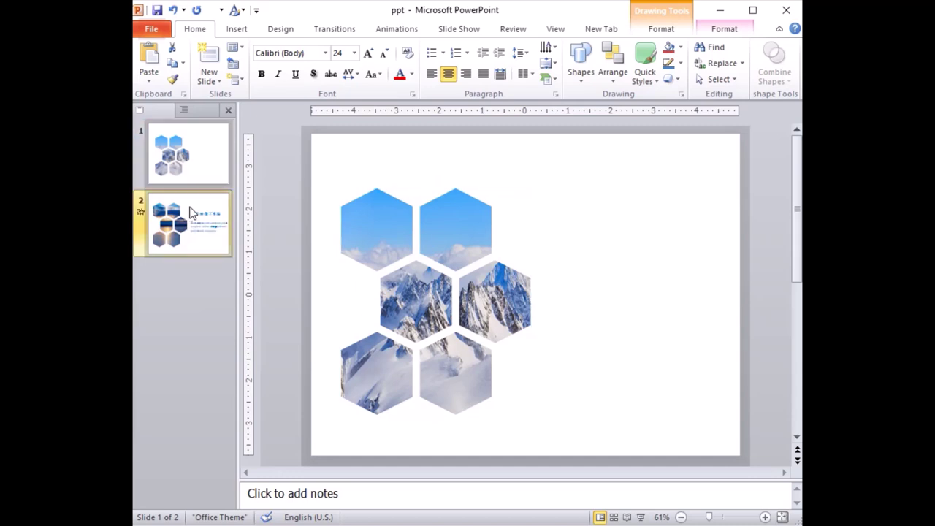
{"action": "left_click", "coordinate": [570, 270]}
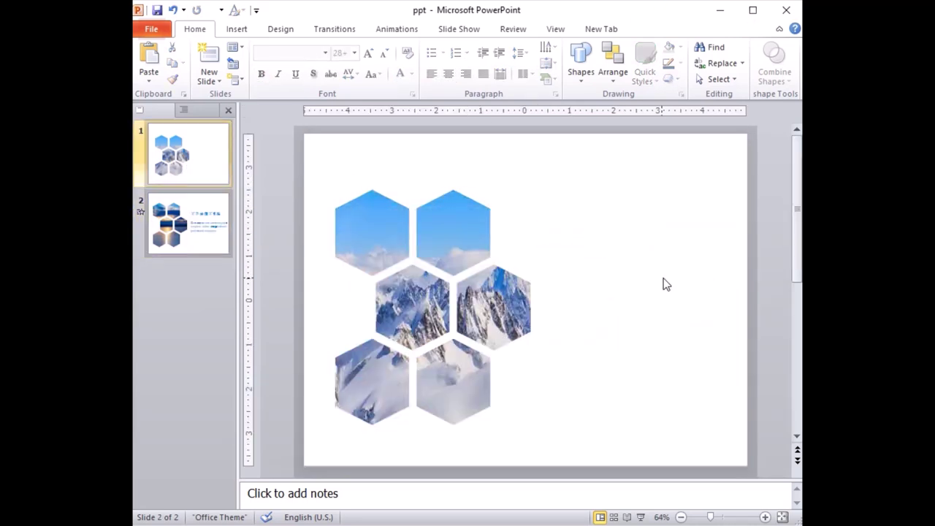
{"action": "left_click", "coordinate": [433, 266]}
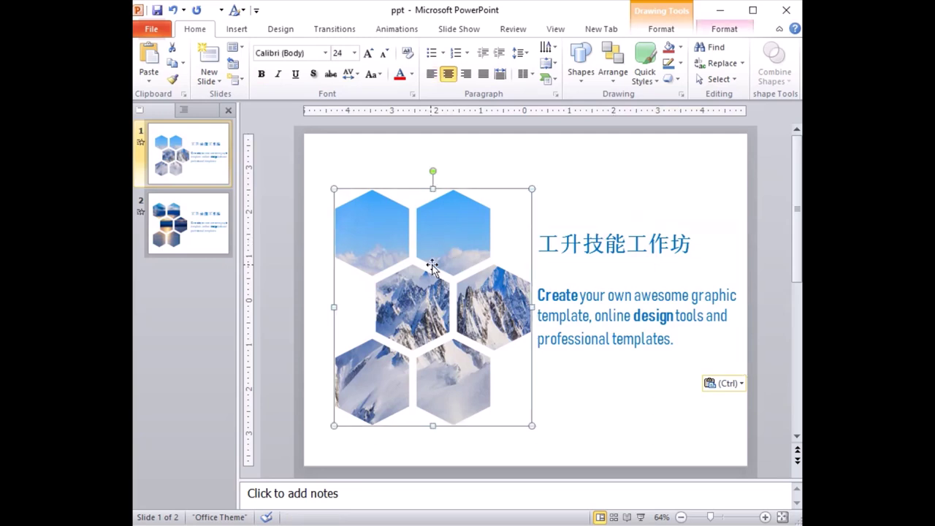
{"action": "left_click_drag", "start_coordinate": [432, 266], "coordinate": [411, 259]}
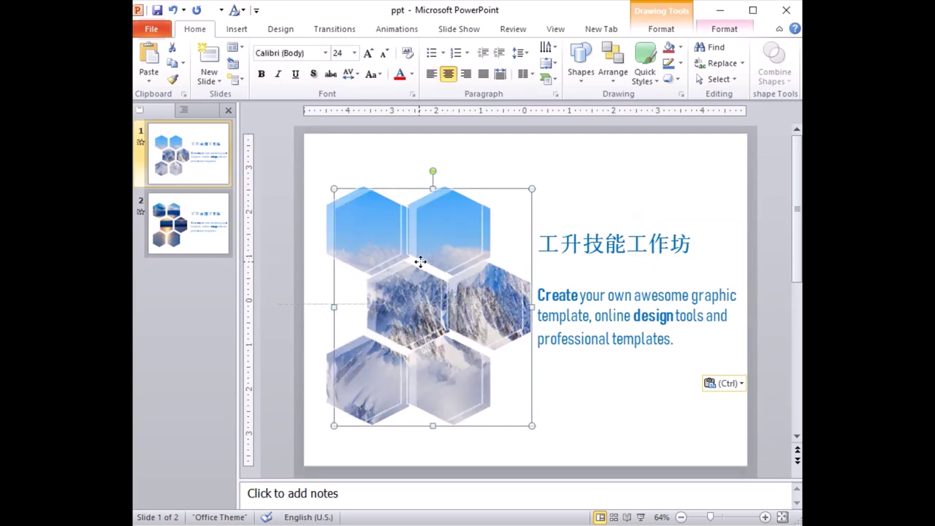
Position the pasted 工升技能工作坊 text box to the right of the hexagons.
{"action": "left_click", "coordinate": [610, 263]}
{"action": "left_click_drag", "start_coordinate": [589, 224], "coordinate": [579, 223]}
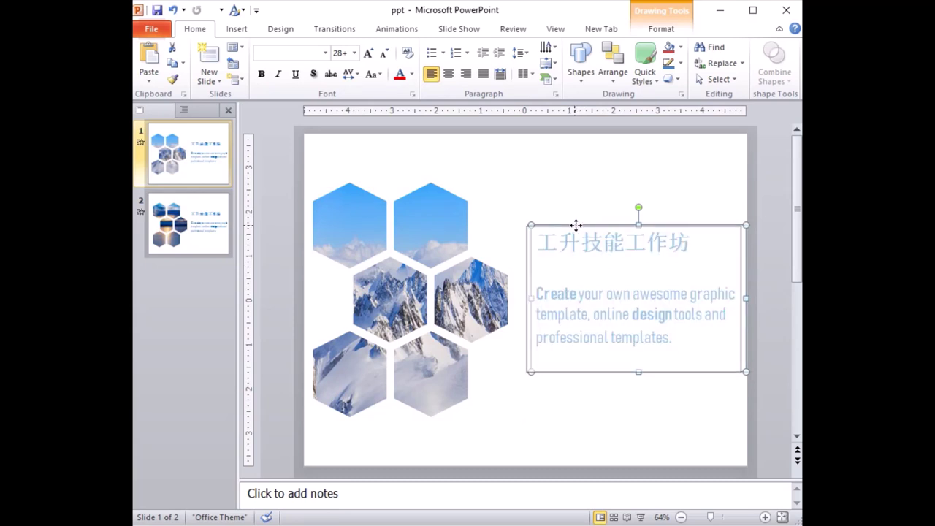
{"action": "left_click", "coordinate": [599, 413]}
{"action": "left_click", "coordinate": [489, 279]}
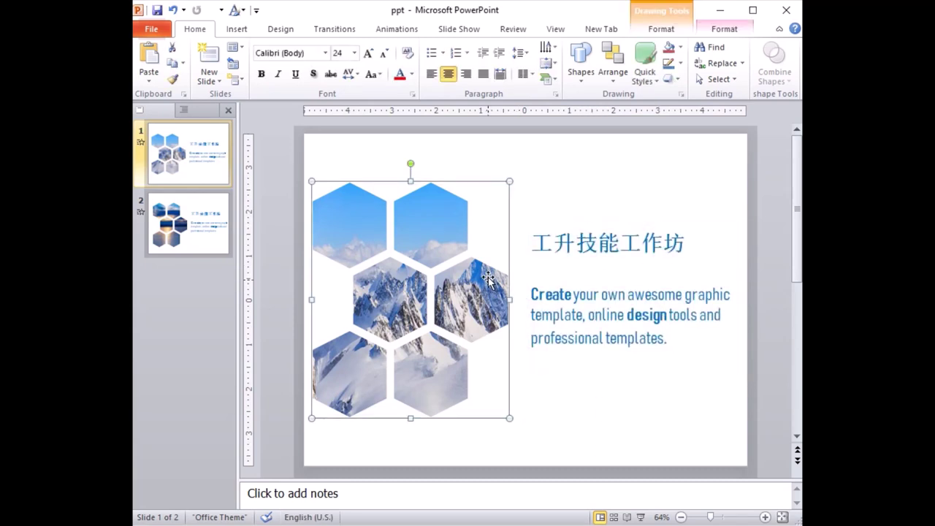
{"action": "left_click", "coordinate": [337, 28]}
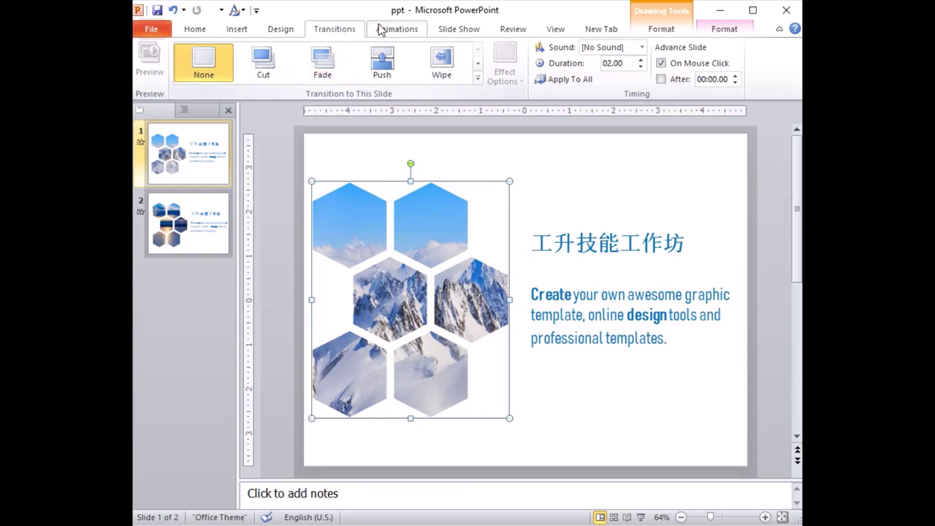
Give the hexagons a Fly In from Left animation with longer duration, starting With Previous.
{"action": "left_click", "coordinate": [413, 32]}
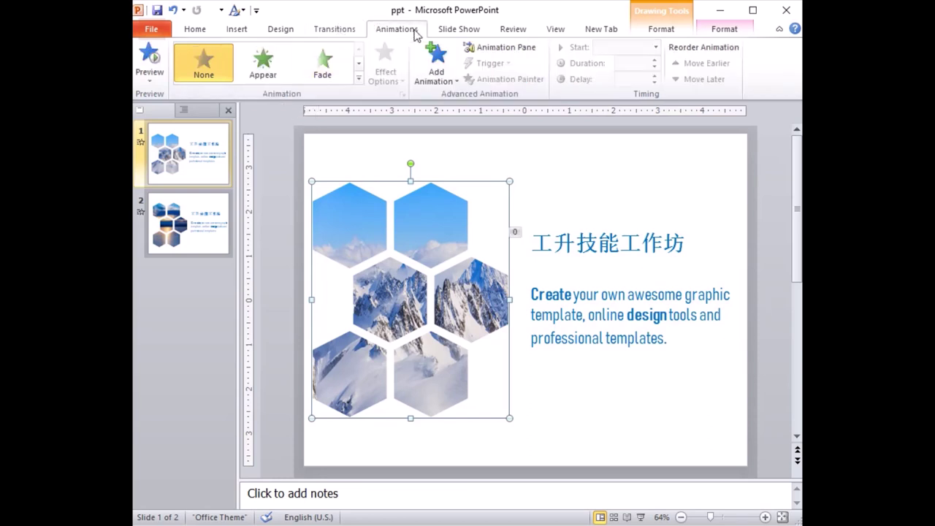
{"action": "left_click", "coordinate": [358, 64]}
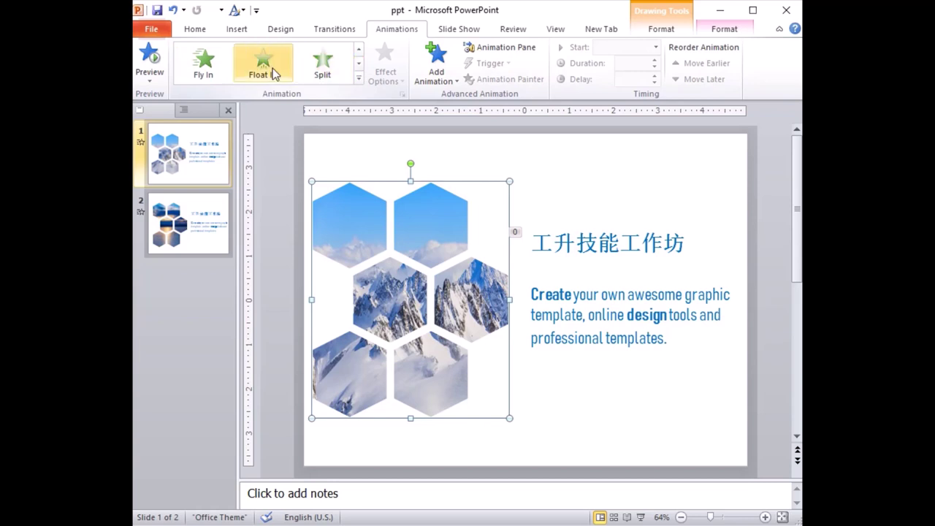
{"action": "left_click", "coordinate": [203, 66]}
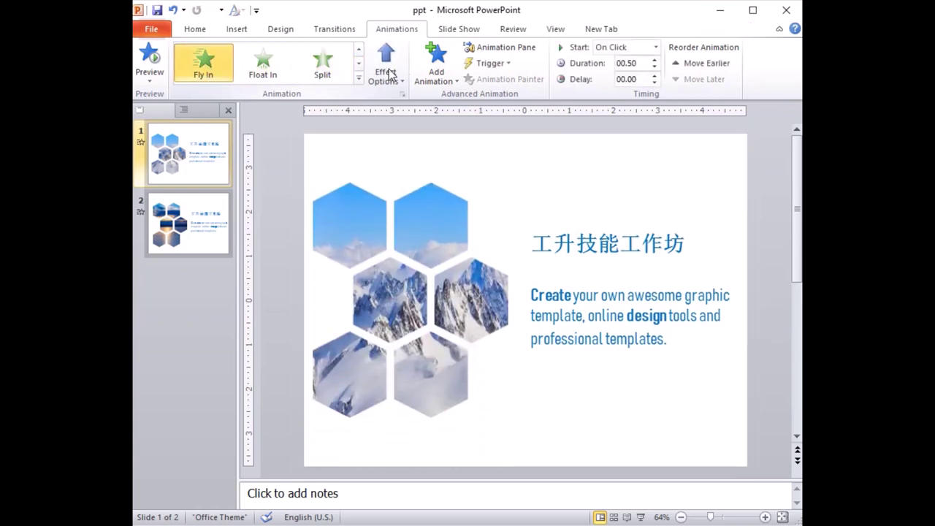
{"action": "left_click", "coordinate": [386, 70]}
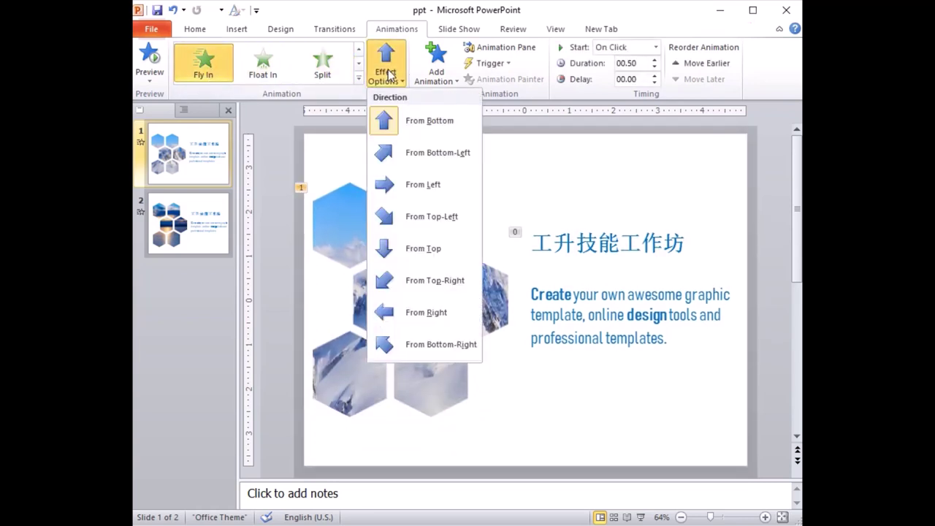
{"action": "left_click", "coordinate": [427, 194]}
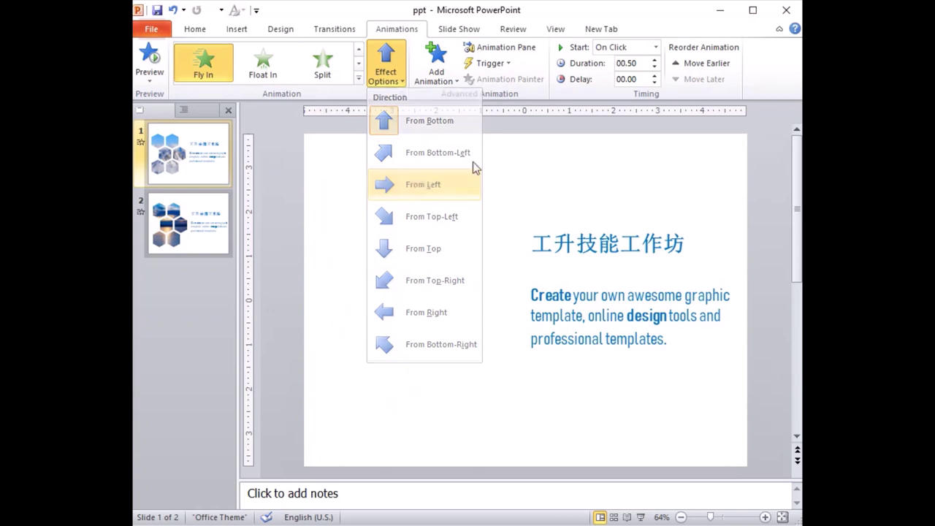
{"action": "left_click", "coordinate": [655, 60]}
{"action": "left_click", "coordinate": [656, 47]}
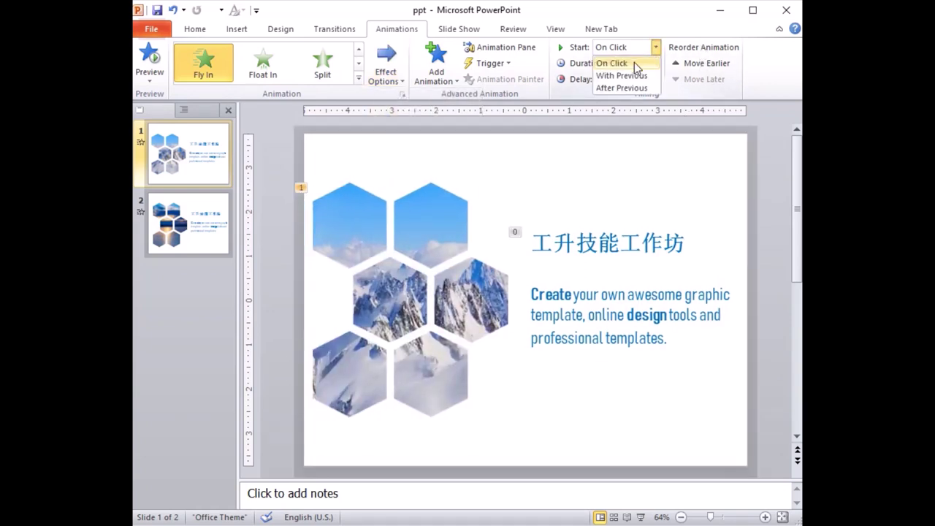
{"action": "left_click", "coordinate": [621, 75]}
{"action": "left_click", "coordinate": [628, 252]}
{"action": "left_click", "coordinate": [611, 226]}
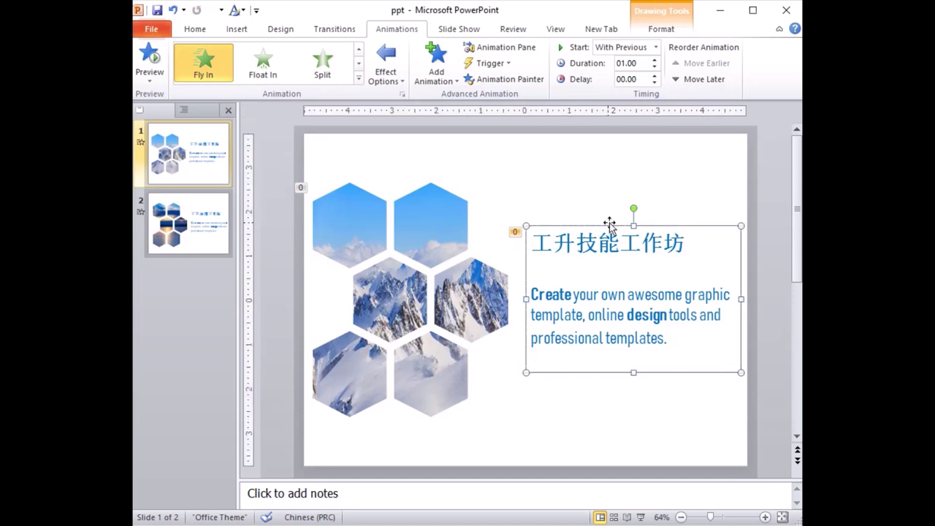
{"action": "left_click", "coordinate": [612, 154]}
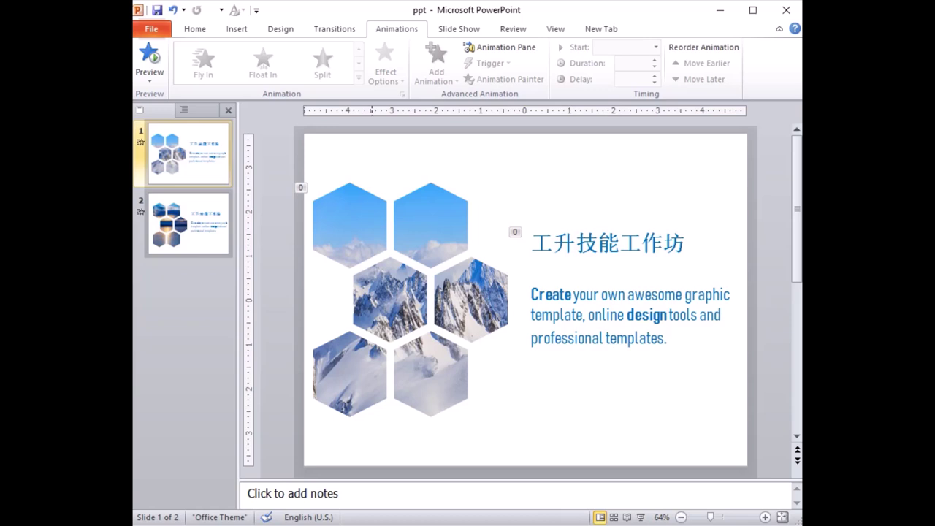
Maximize the window, start the slide show, and advance through slide 1's fly-in animations.
{"action": "left_click", "coordinate": [752, 10]}
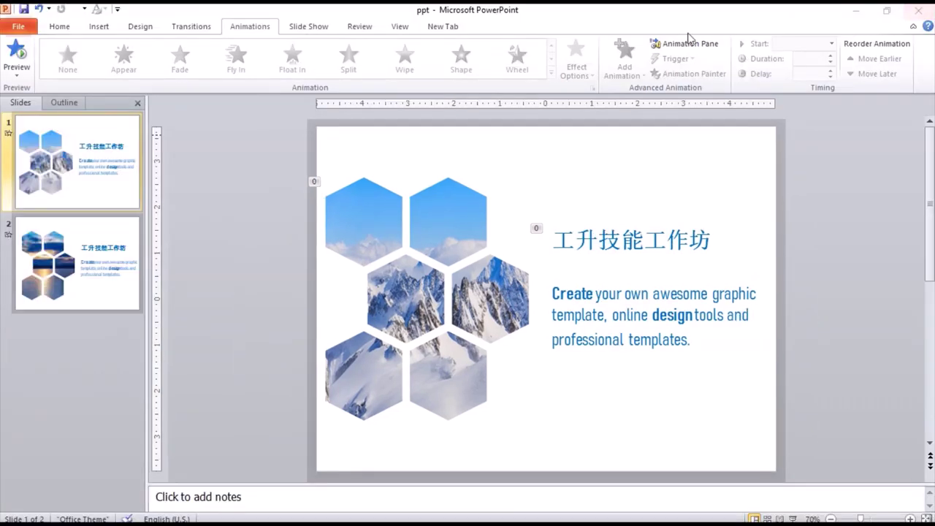
{"action": "left_click", "coordinate": [793, 518]}
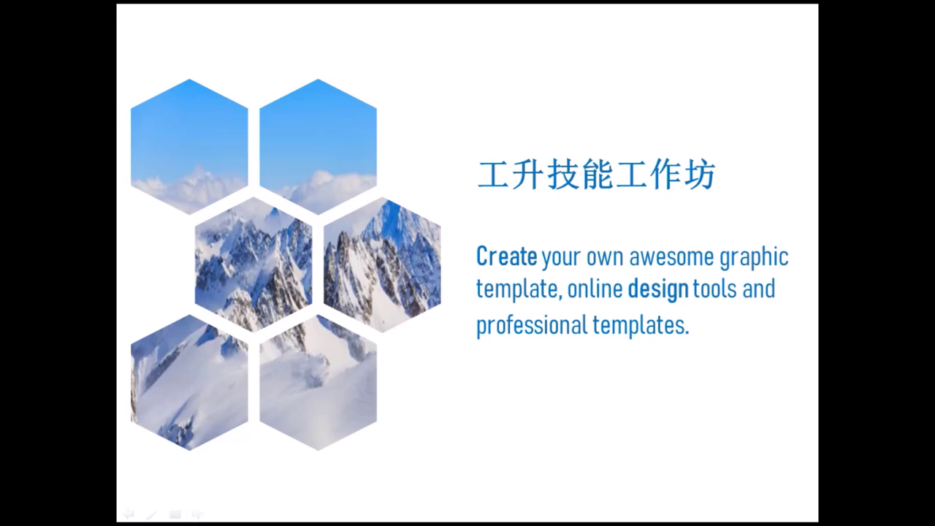
{"action": "key", "text": "Right"}
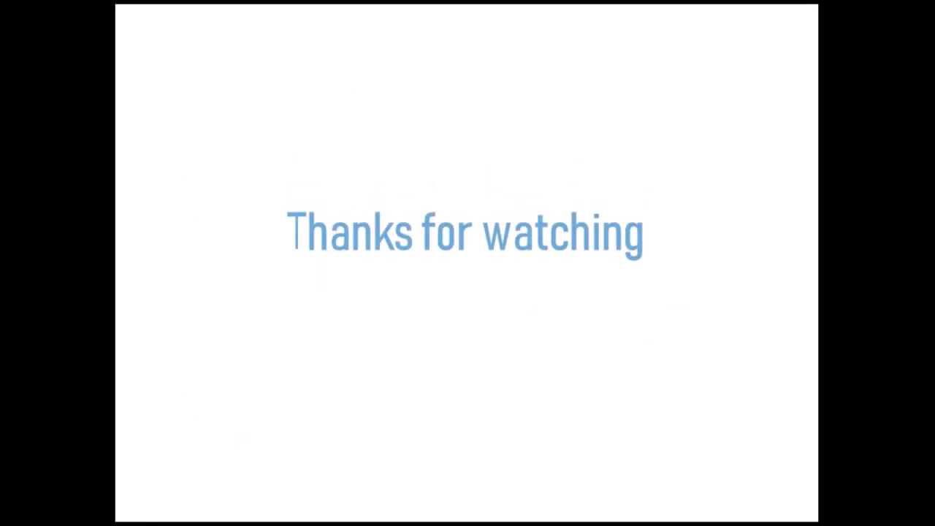